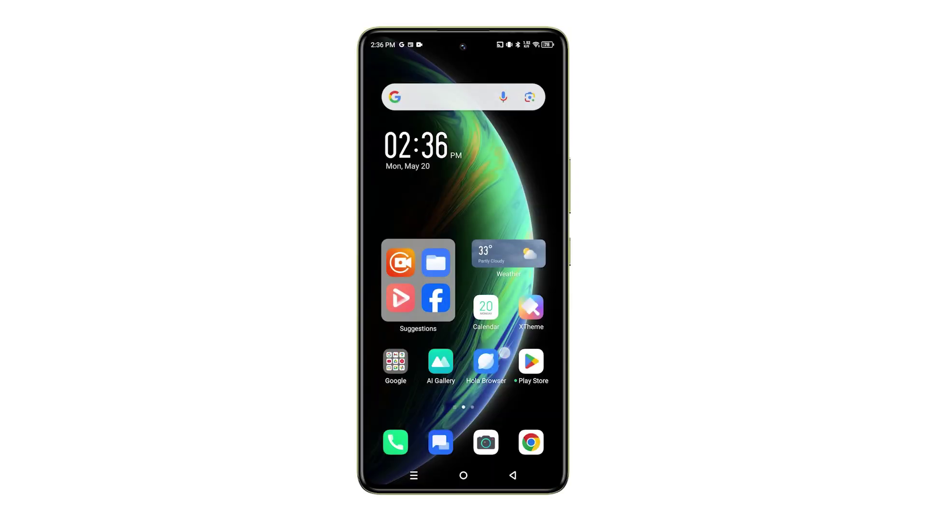
# Open Settings from the app drawer and set the Bluetooth audio device limit to 4.
pyautogui.moveTo(504, 354); pyautogui.dragTo(509, 296)
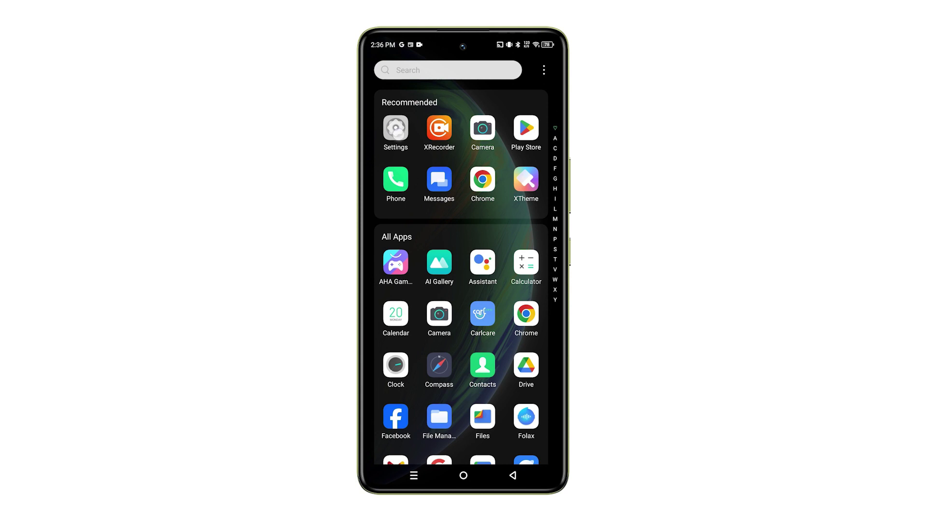
pyautogui.click(396, 128)
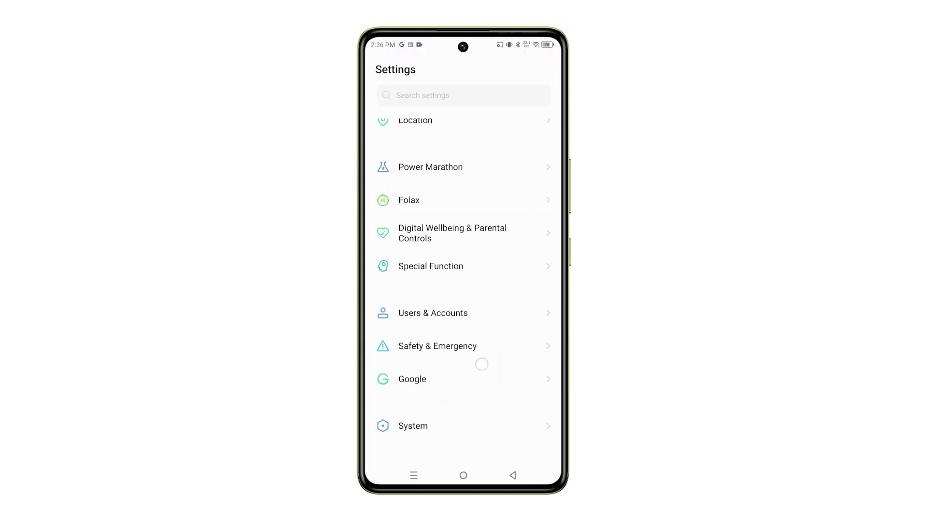
pyautogui.scroll(-10, 463, 290)
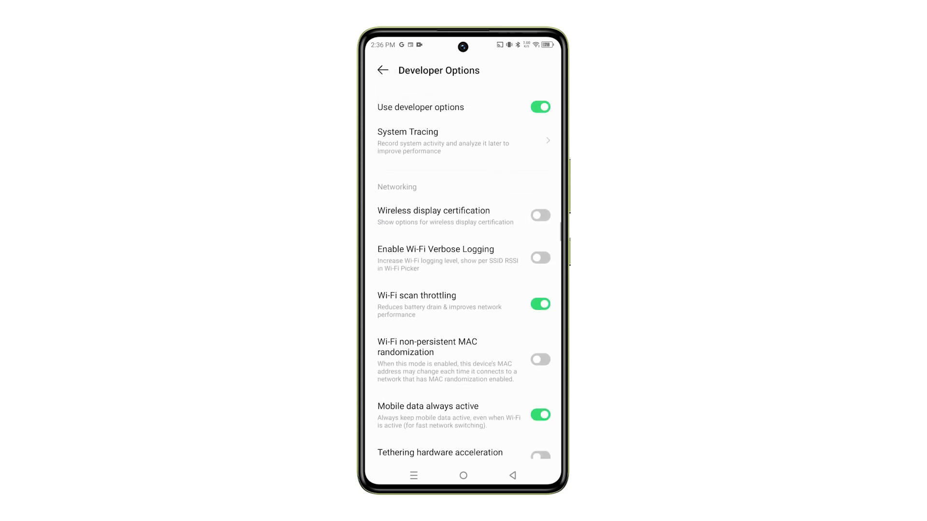
pyautogui.scroll(-2, 464, 289)
pyautogui.scroll(-5, 464, 289)
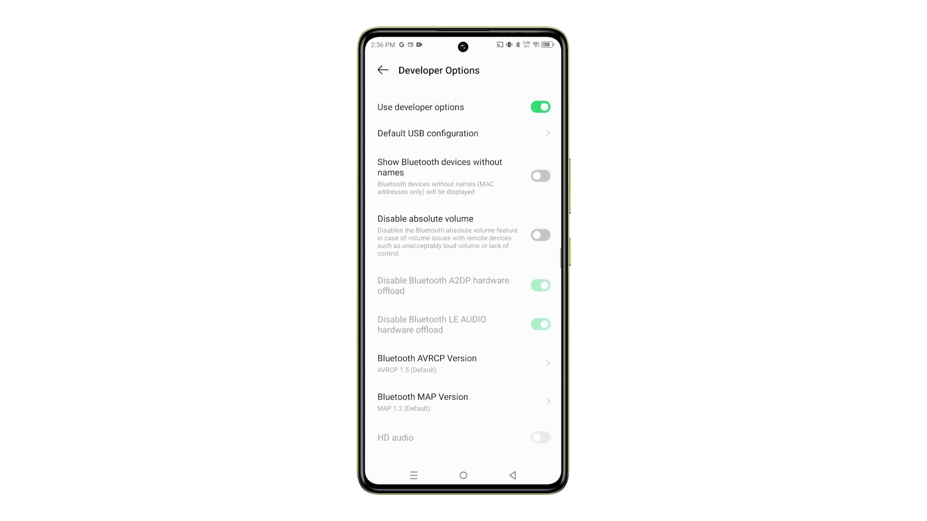
pyautogui.scroll(-1, 464, 290)
pyautogui.scroll(-5, 503, 356)
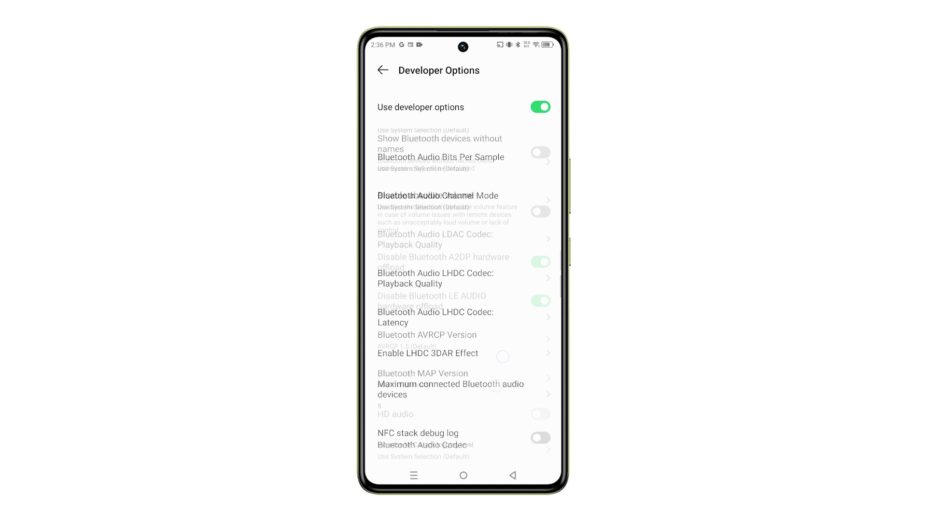
pyautogui.click(451, 389)
pyautogui.click(540, 409)
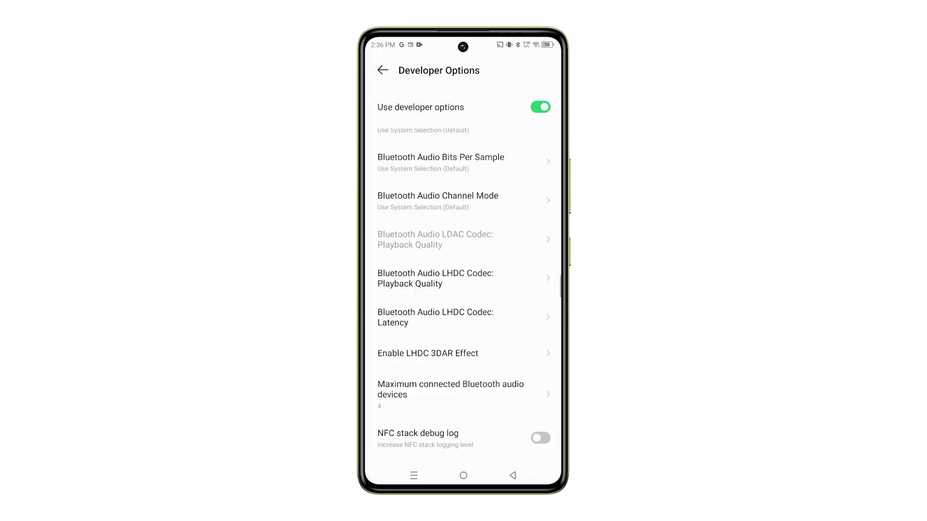
pyautogui.click(524, 392)
pyautogui.click(540, 290)
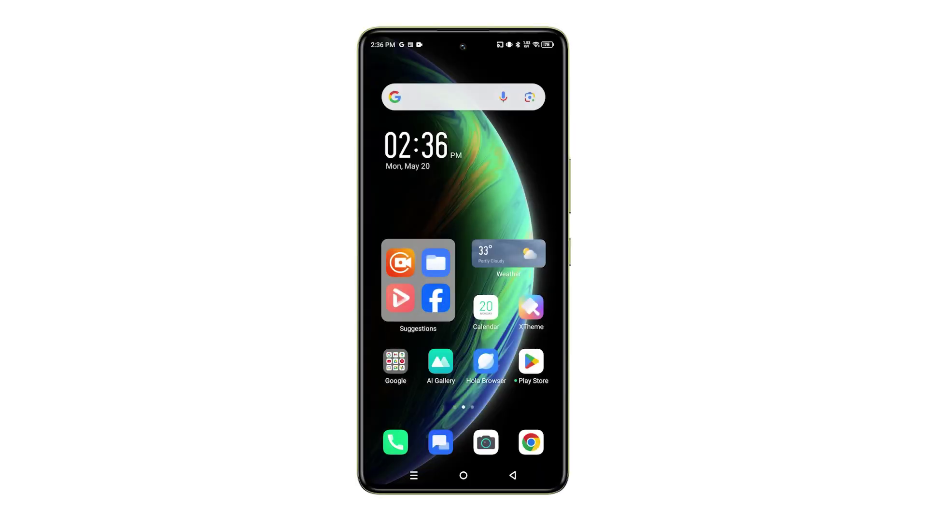
# Return to Developer Options through the app drawer, Settings and the System page.
pyautogui.moveTo(503, 353); pyautogui.dragTo(503, 217)
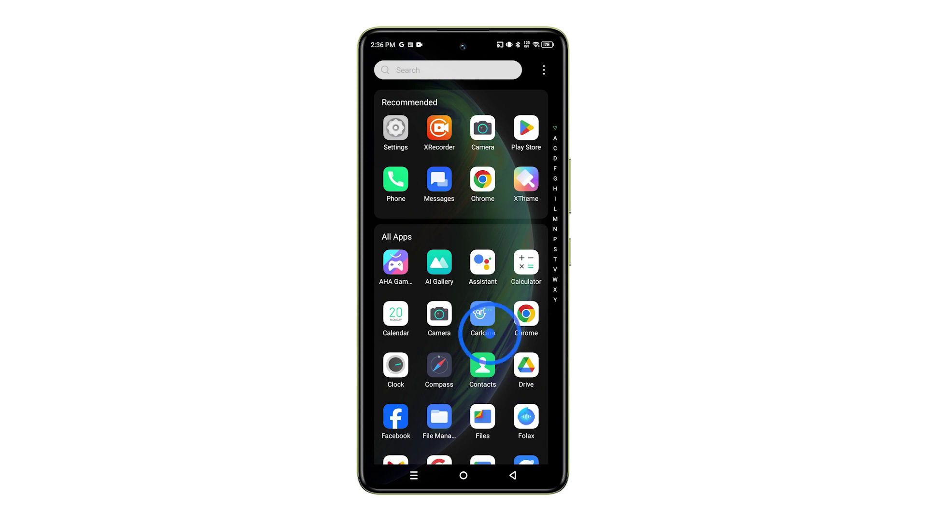
pyautogui.click(396, 128)
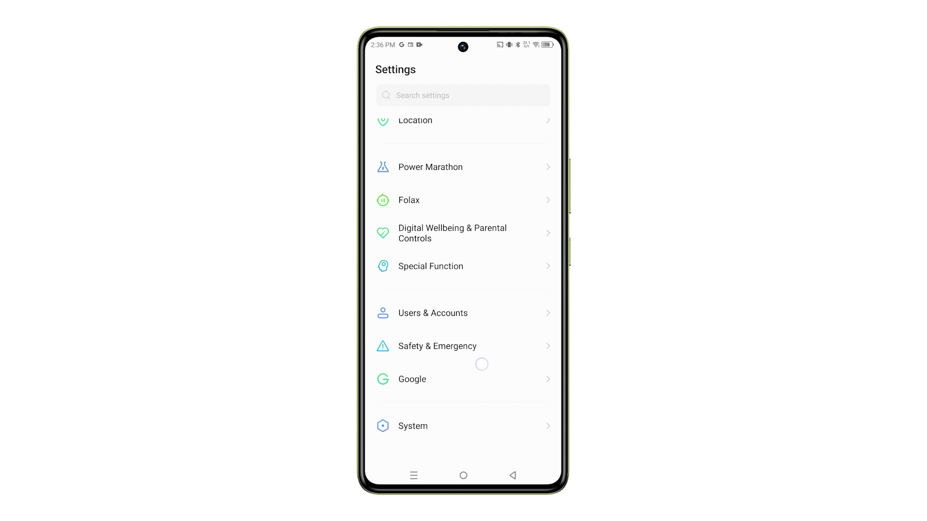
pyautogui.moveTo(482, 365); pyautogui.dragTo(519, 244)
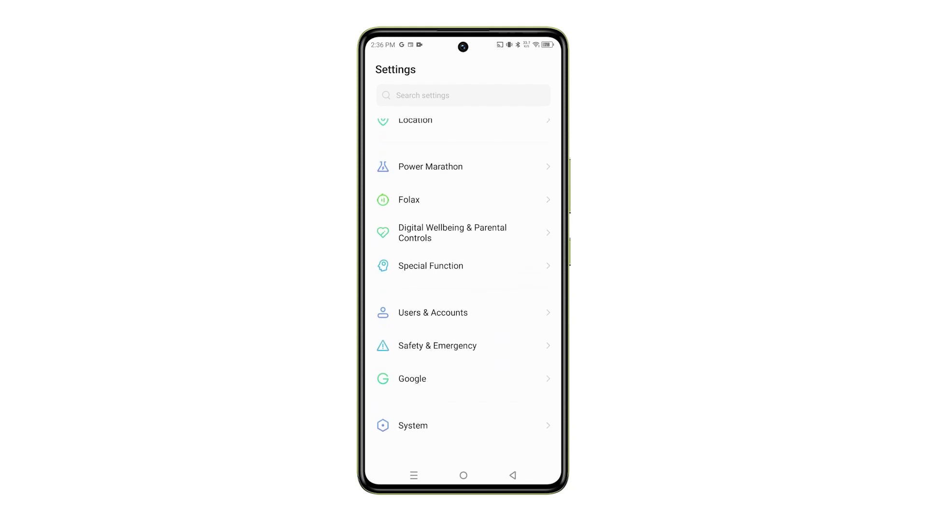
pyautogui.click(413, 426)
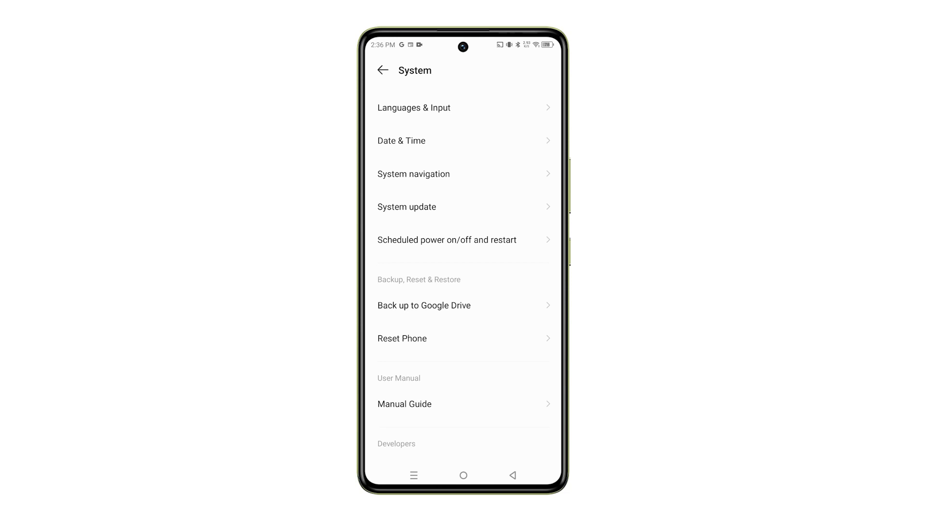
pyautogui.moveTo(507, 367); pyautogui.dragTo(532, 265)
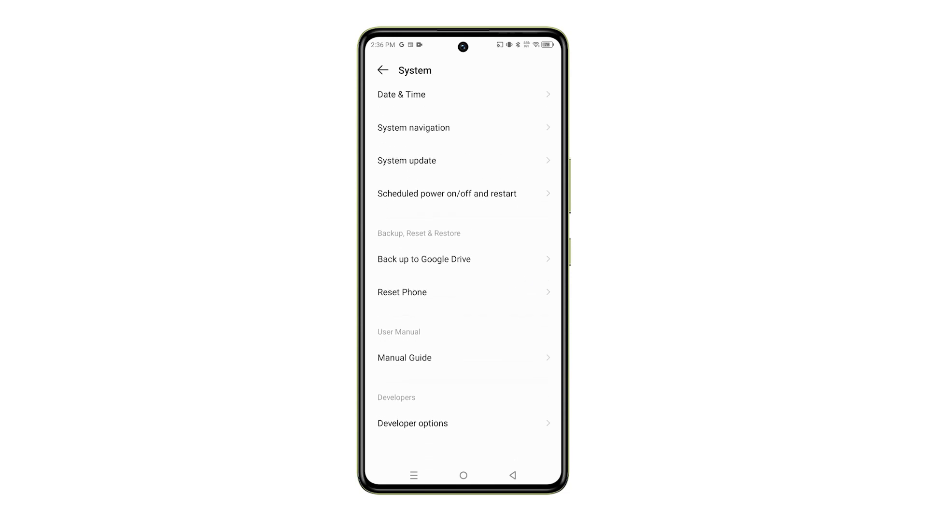
pyautogui.click(462, 433)
pyautogui.click(413, 427)
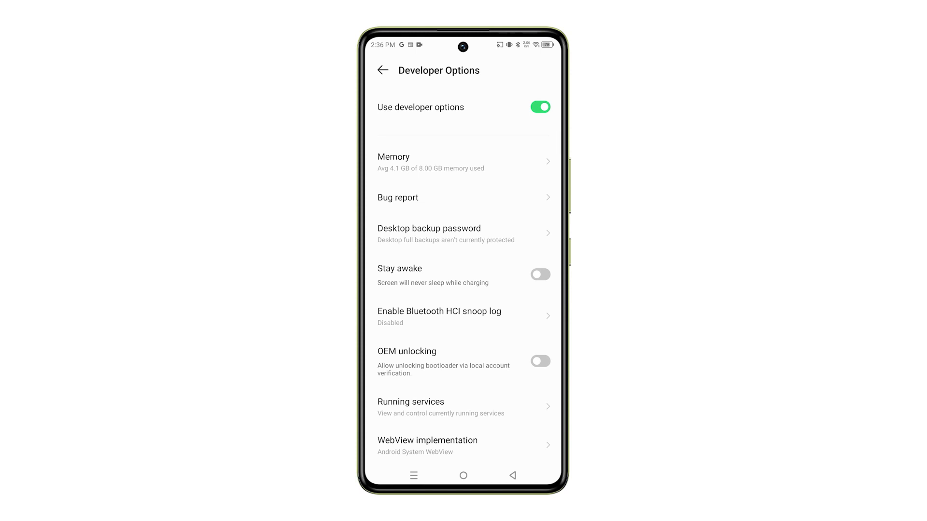
pyautogui.moveTo(514, 368)
pyautogui.mouseDown()
pyautogui.moveTo(537, 293)
pyautogui.moveTo(536, 181)
pyautogui.mouseUp()
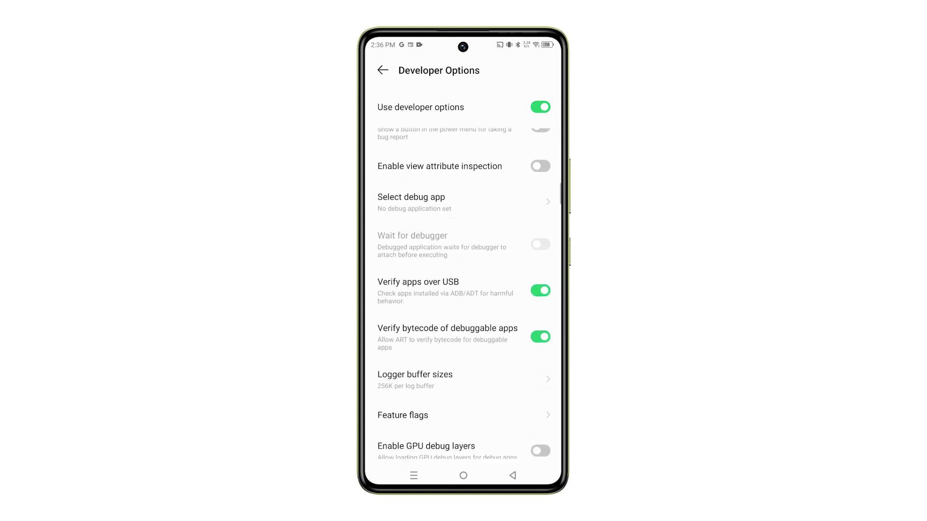
# Scroll Developer Options down to the Bluetooth settings, such as AVRCP version and audio codec.
pyautogui.moveTo(517, 336); pyautogui.dragTo(517, 218)
pyautogui.scroll(-1, 464, 289)
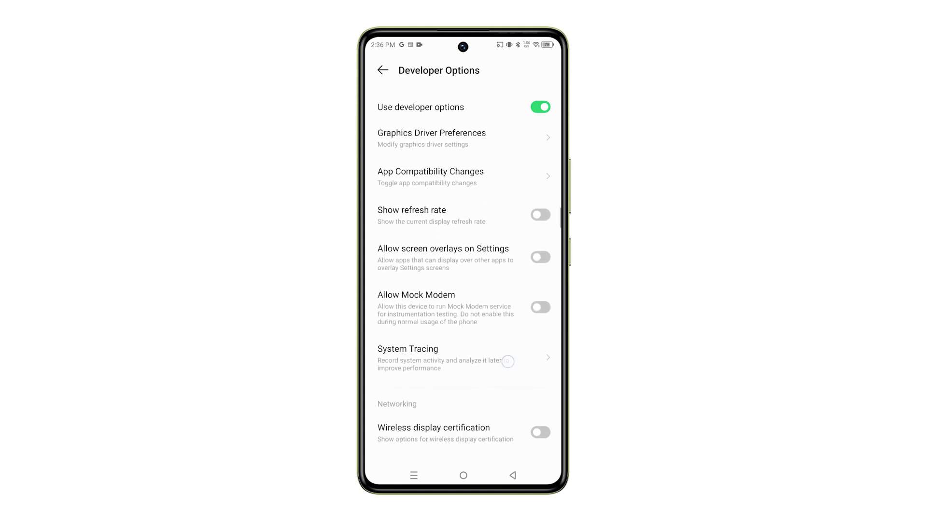
pyautogui.scroll(-2, 463, 290)
pyautogui.scroll(-2, 464, 290)
pyautogui.scroll(-1, 463, 290)
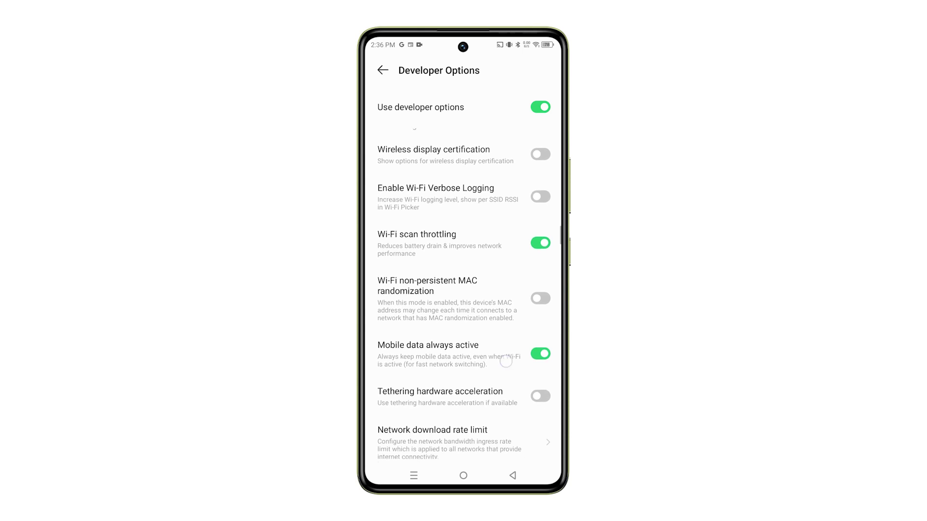
pyautogui.scroll(-5, 464, 290)
pyautogui.moveTo(501, 356)
pyautogui.mouseDown()
pyautogui.moveTo(500, 383)
pyautogui.moveTo(521, 296)
pyautogui.mouseUp()
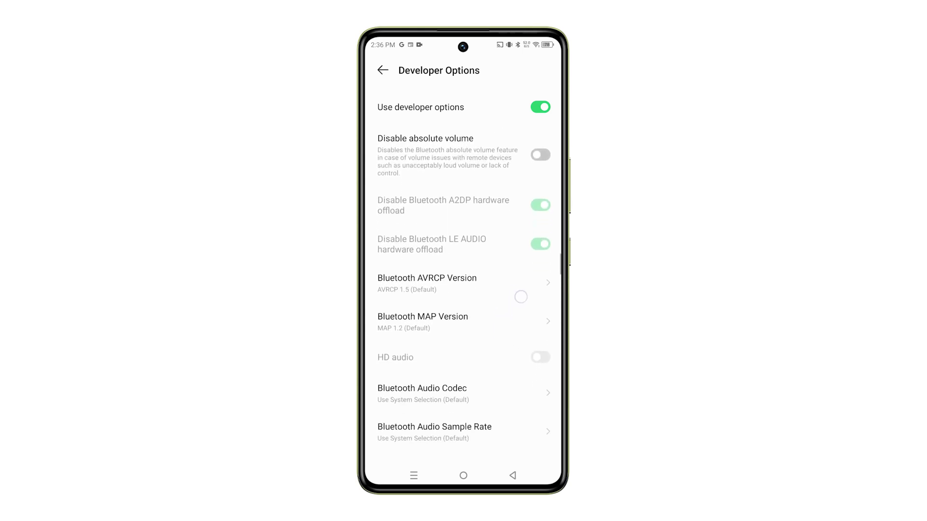
# Open Maximum connected Bluetooth audio devices and try limits of 1, then 3.
pyautogui.click(522, 451)
pyautogui.click(397, 392)
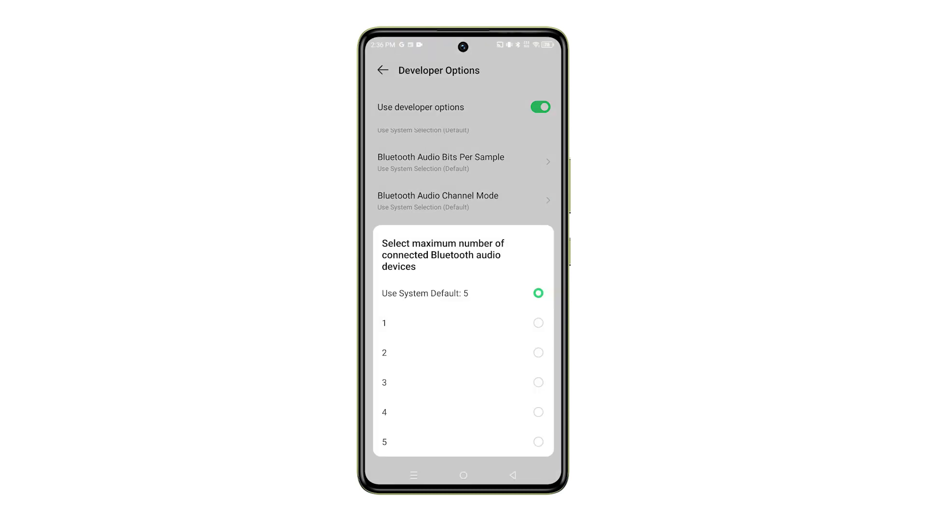
pyautogui.click(434, 323)
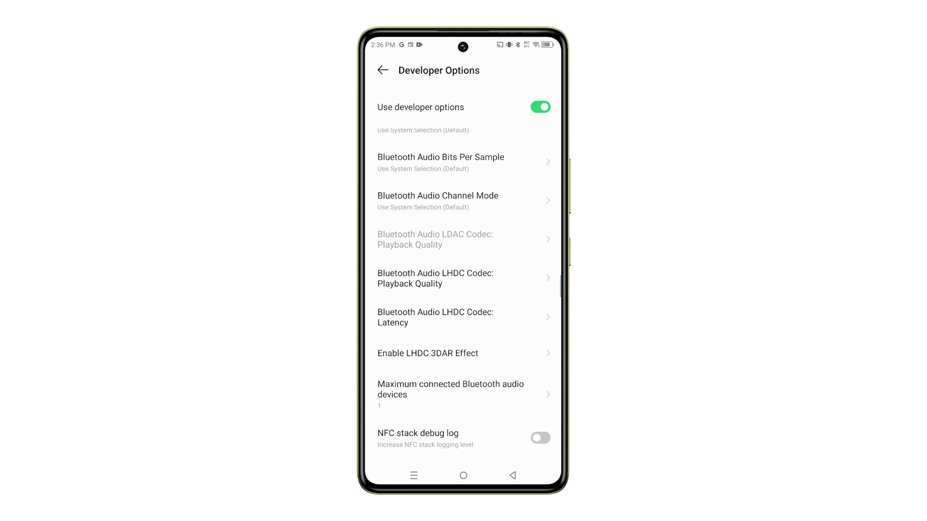
pyautogui.click(489, 393)
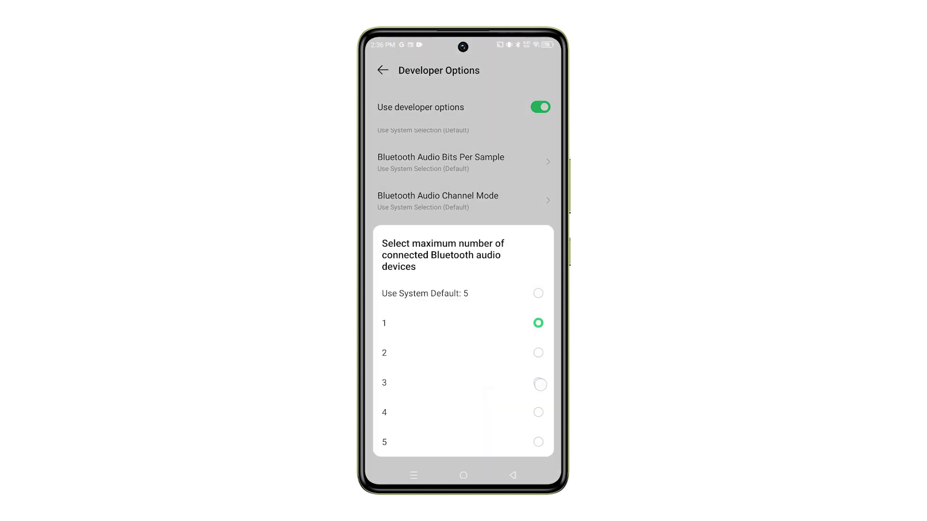
pyautogui.click(539, 384)
# Switch the limit to 5, then 4, and reopen the choices to confirm 4.
pyautogui.click(502, 393)
pyautogui.click(538, 442)
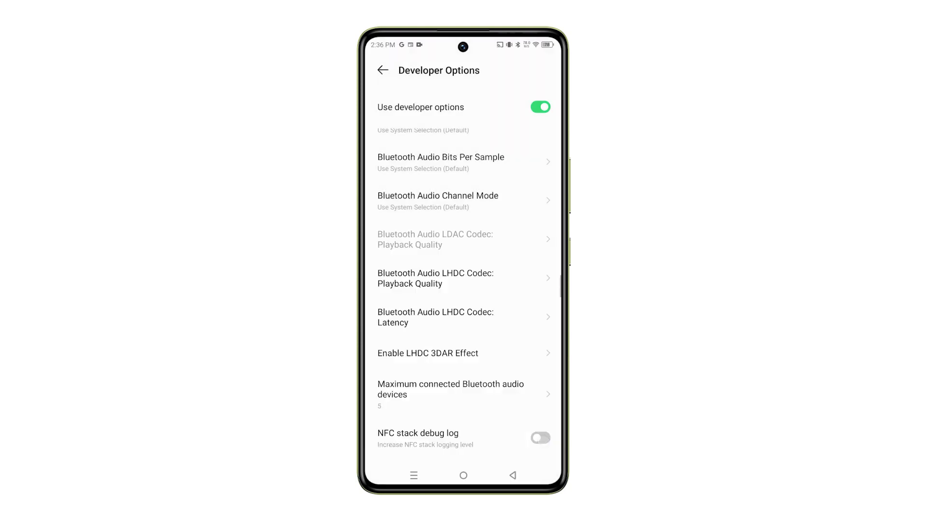
pyautogui.click(496, 387)
pyautogui.click(538, 412)
pyautogui.click(526, 392)
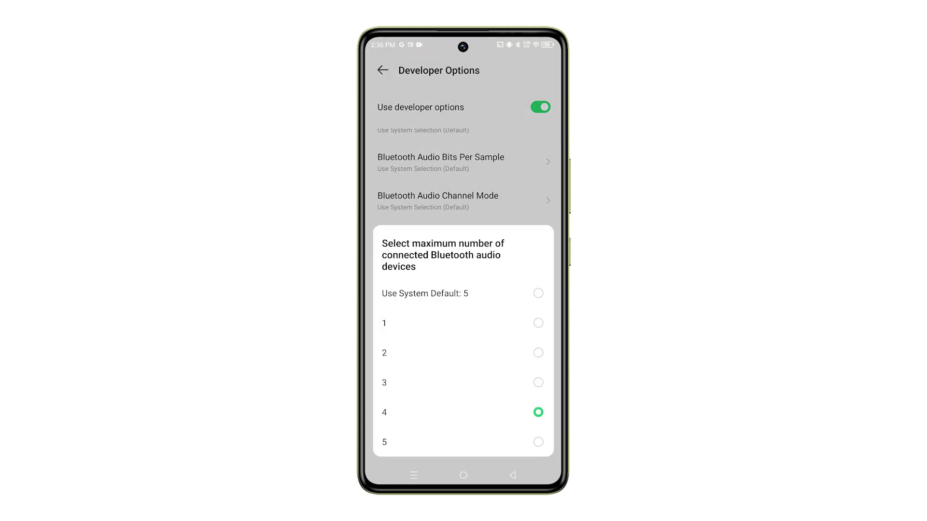
pyautogui.click(541, 287)
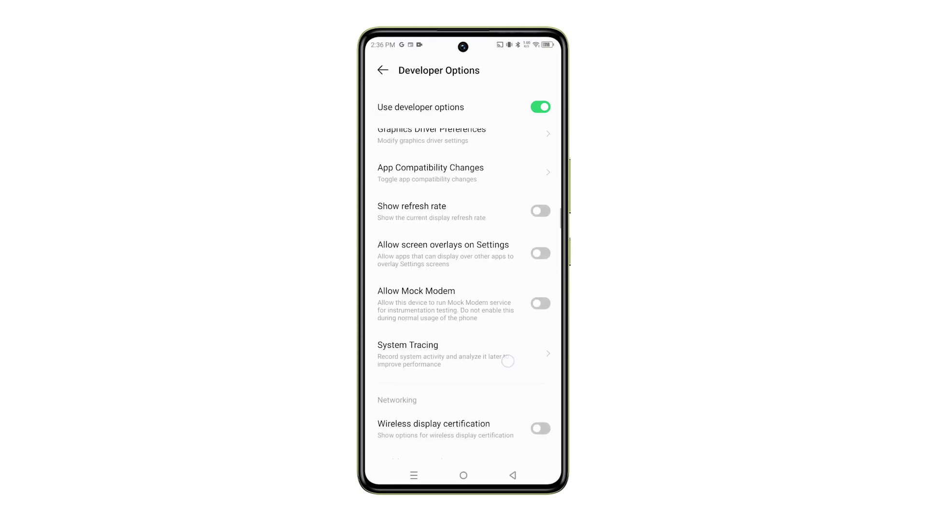
pyautogui.scroll(-3, 464, 290)
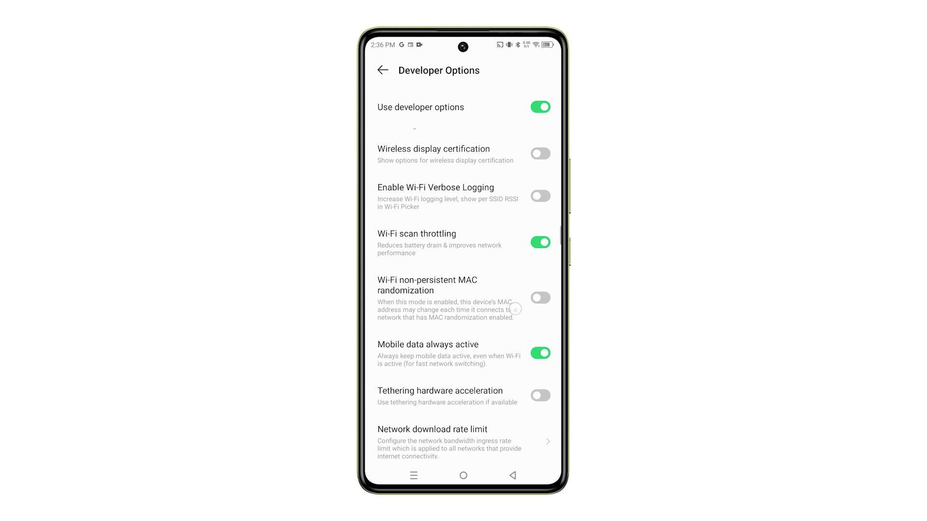
pyautogui.scroll(-5, 464, 290)
pyautogui.scroll(-3, 464, 290)
pyautogui.scroll(-1, 464, 289)
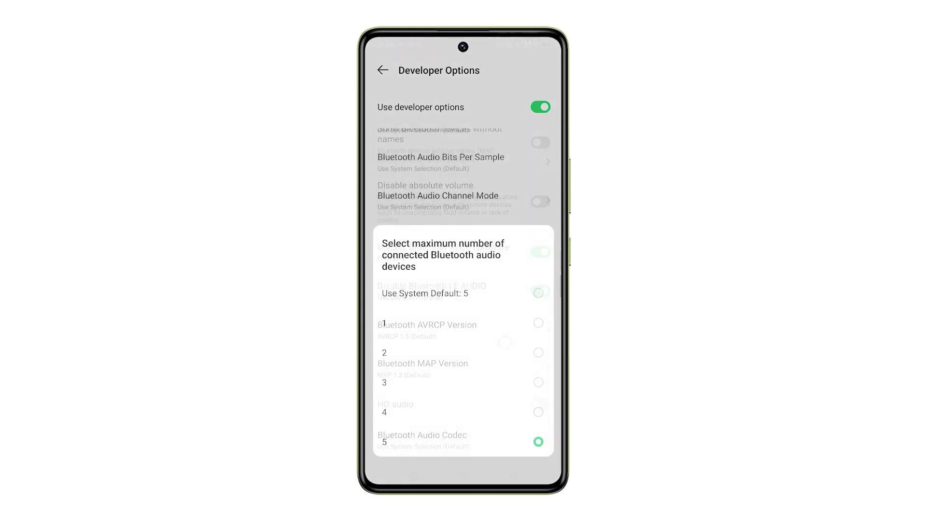
# Reopen the Bluetooth audio device limit choices to check the selected value, then close them.
pyautogui.click(540, 410)
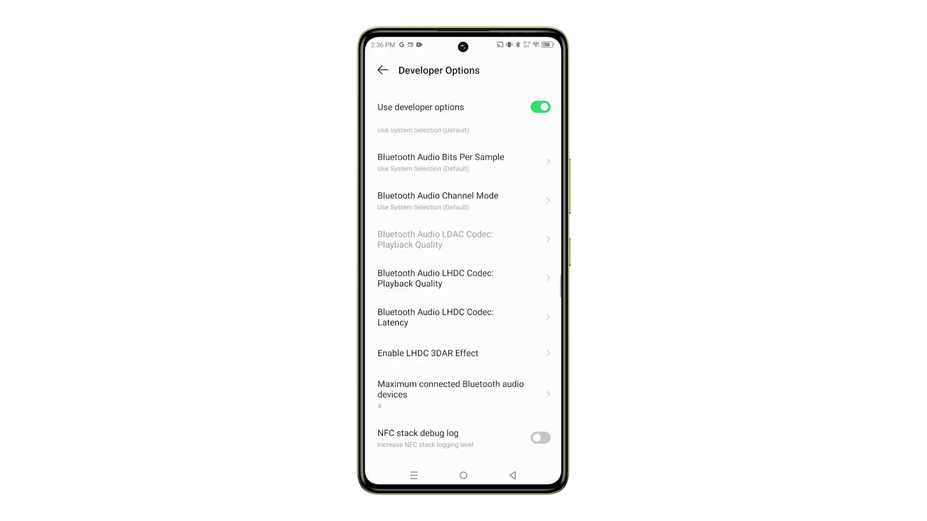
pyautogui.click(526, 392)
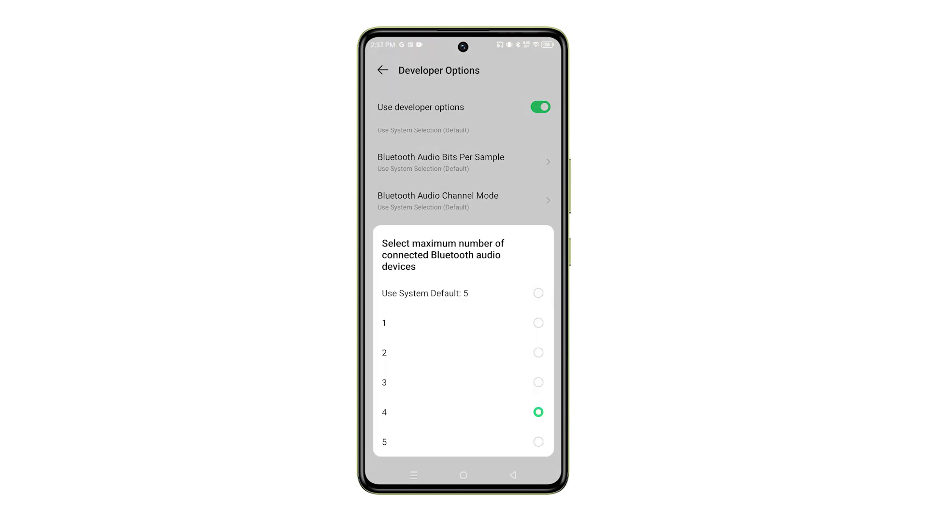
pyautogui.click(540, 291)
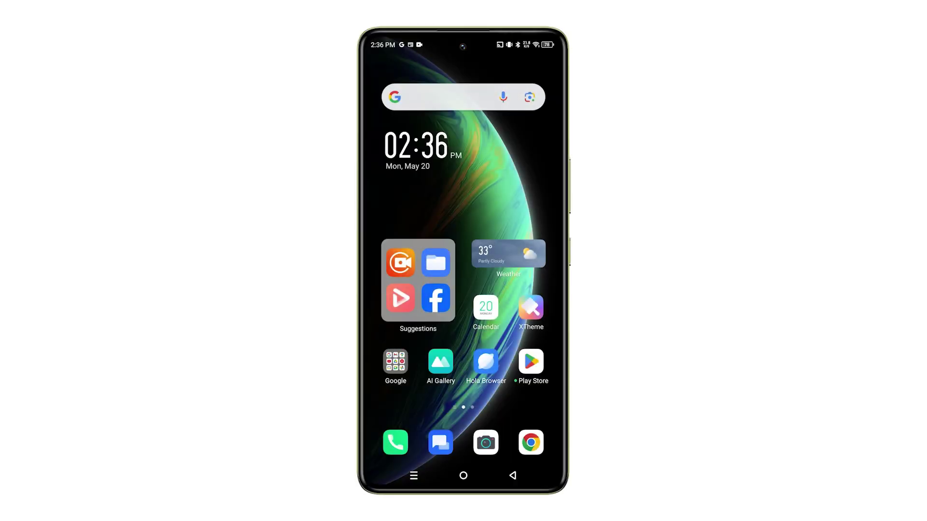
# Reopen Settings from the app drawer and scroll its main list toward System.
pyautogui.moveTo(504, 353); pyautogui.dragTo(506, 297)
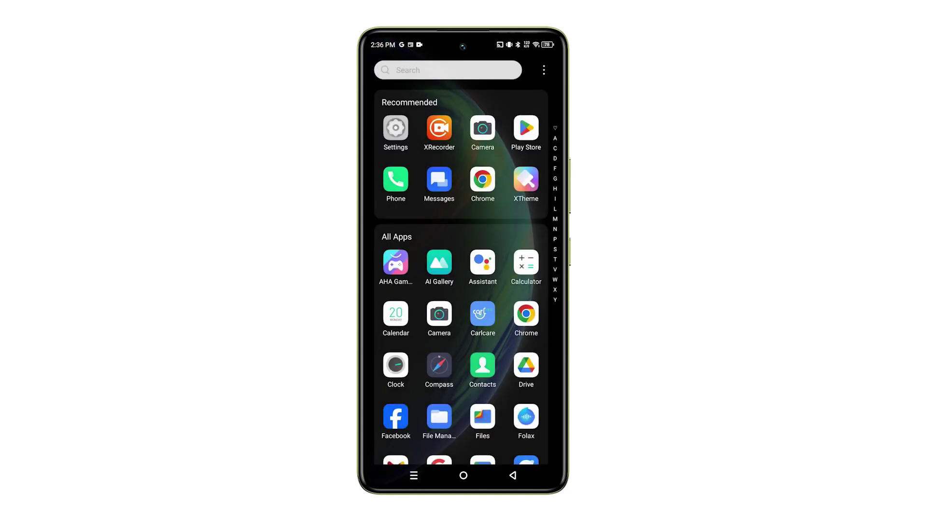
pyautogui.click(396, 129)
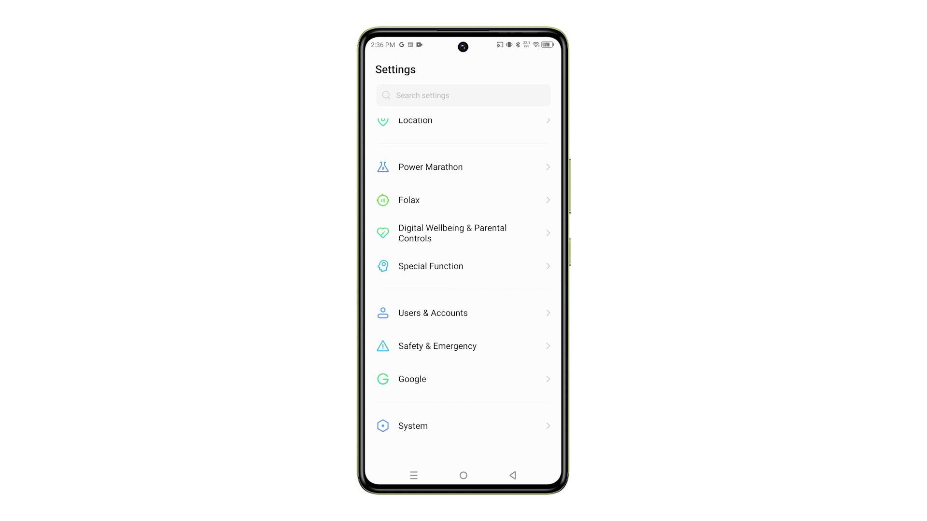
pyautogui.moveTo(482, 365); pyautogui.dragTo(519, 242)
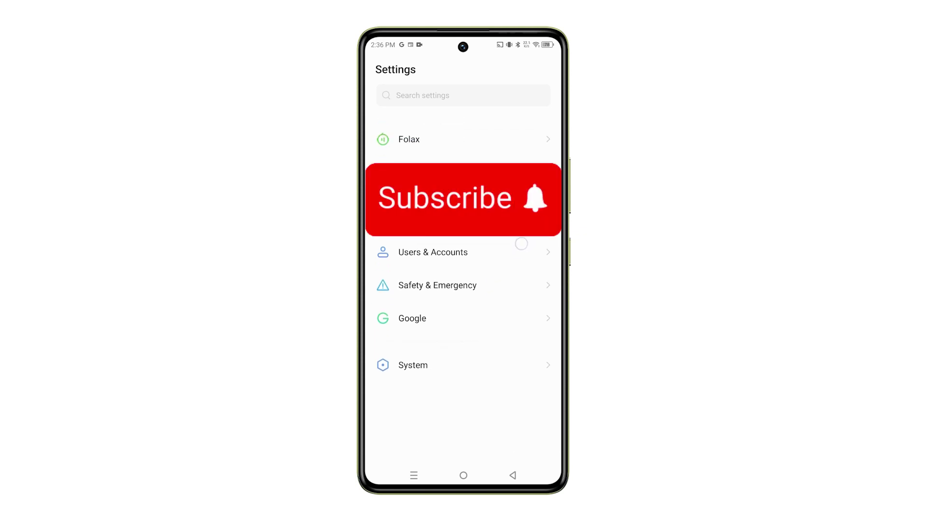